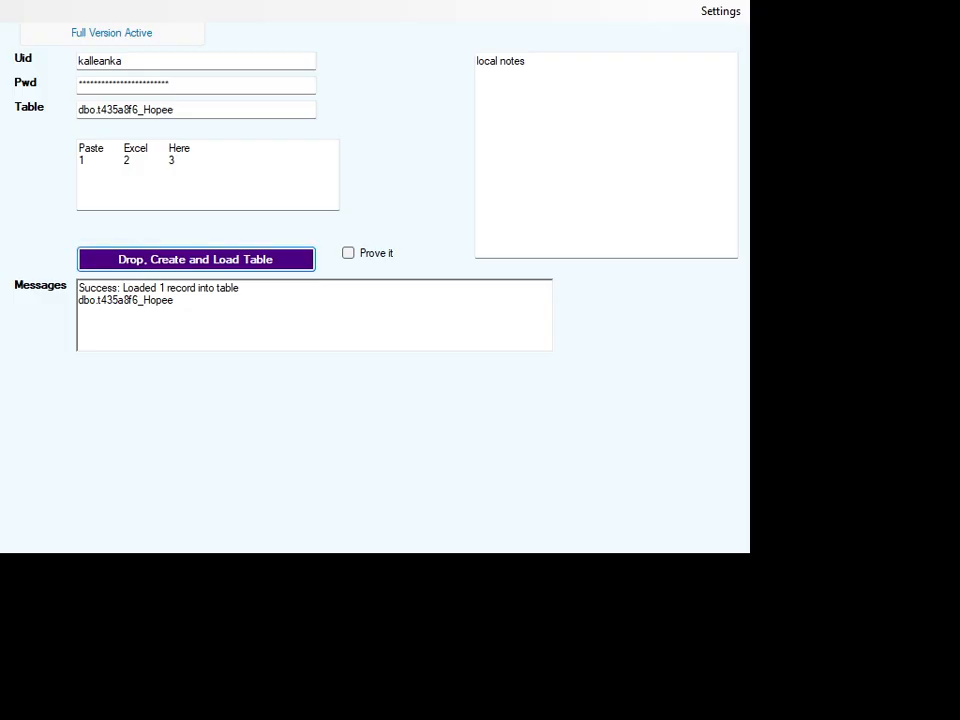
Drop, create and load the table dbo.t435a8f6_Hopee, and query its top 1000 rows in Azure Data Studio.
click(198, 263)
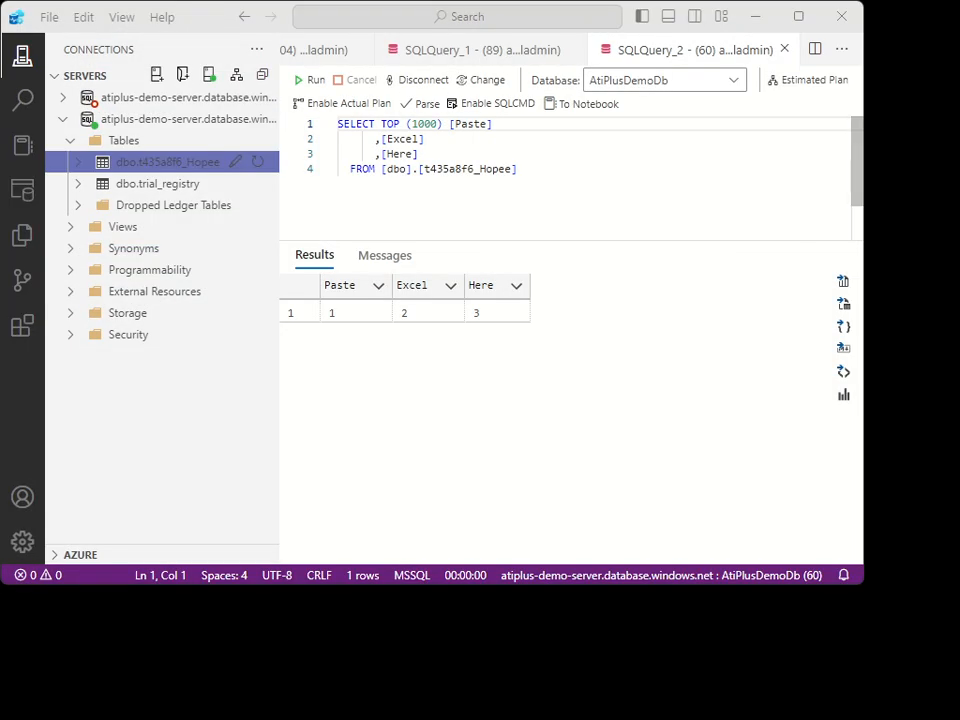
right_click(170, 164)
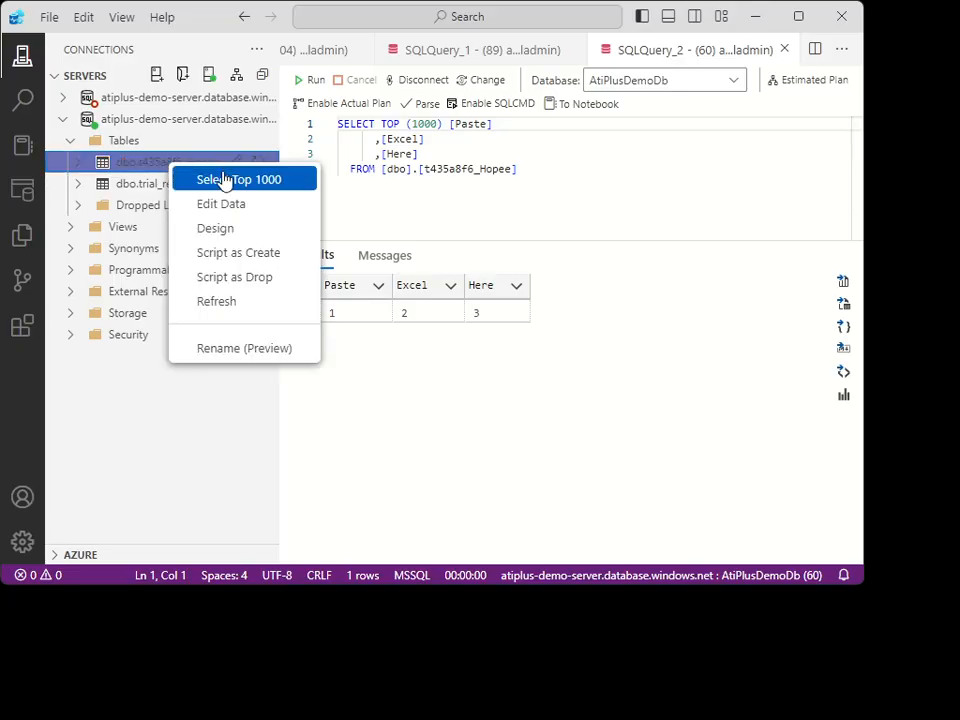
click(223, 180)
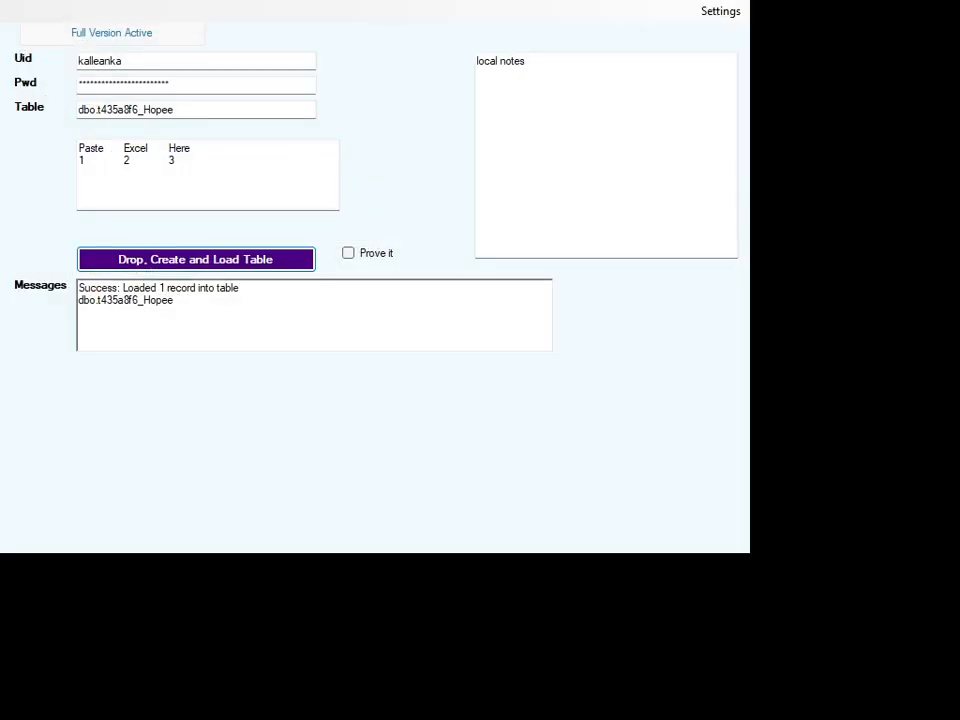
click(179, 161)
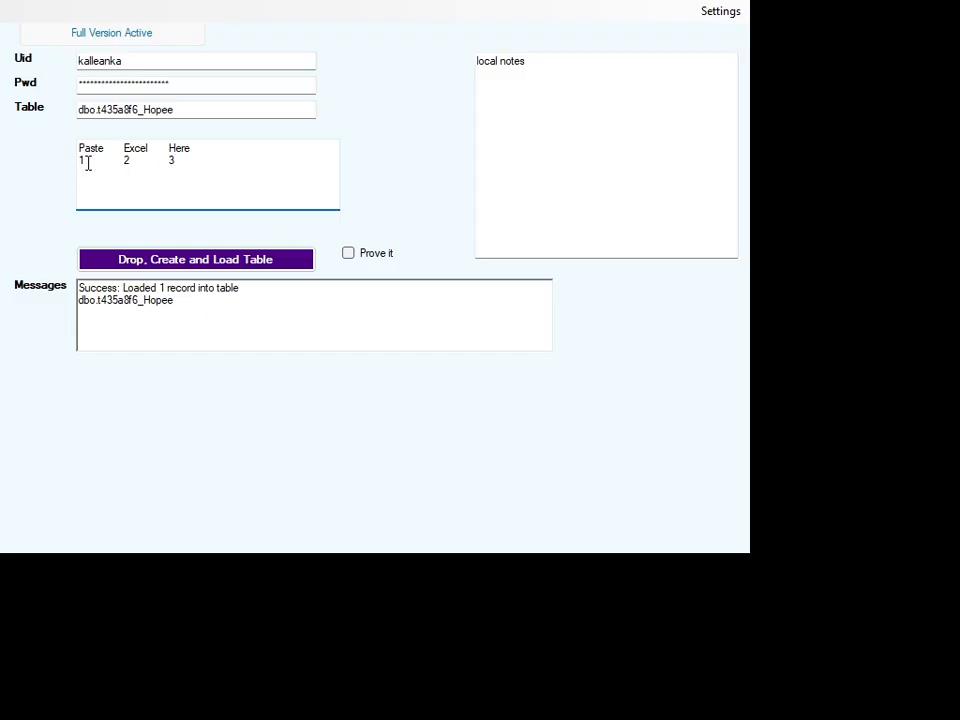
Reload the table from the loader with the Paste value set to 20%, and query its top 1000 rows in Azure Data Studio.
drag(88, 163, 45, 163)
text(20)
click(193, 262)
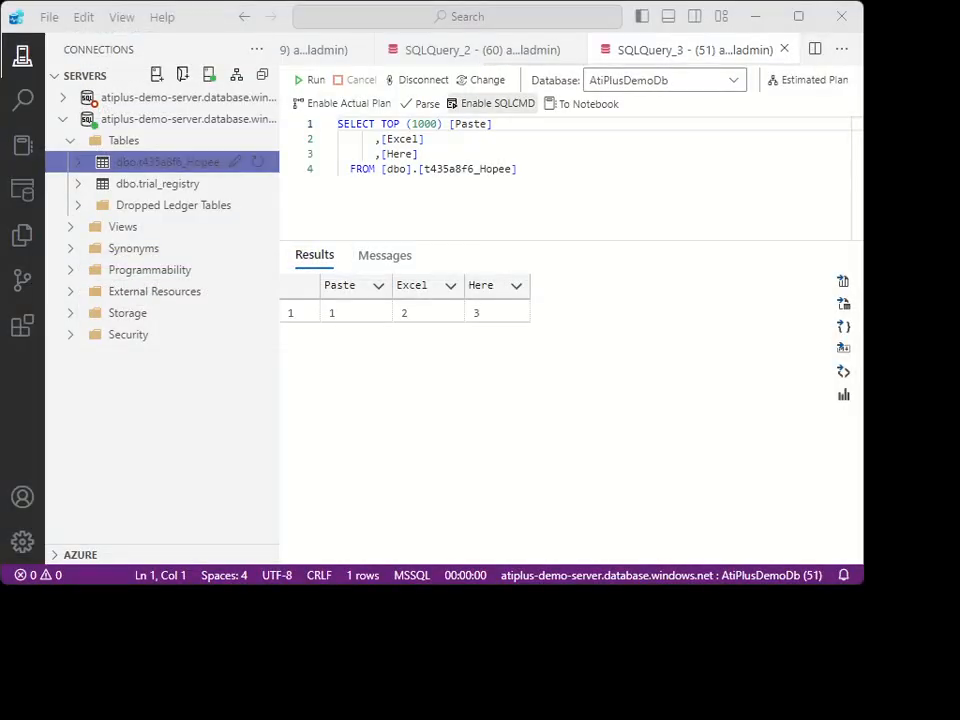
right_click(150, 163)
click(176, 182)
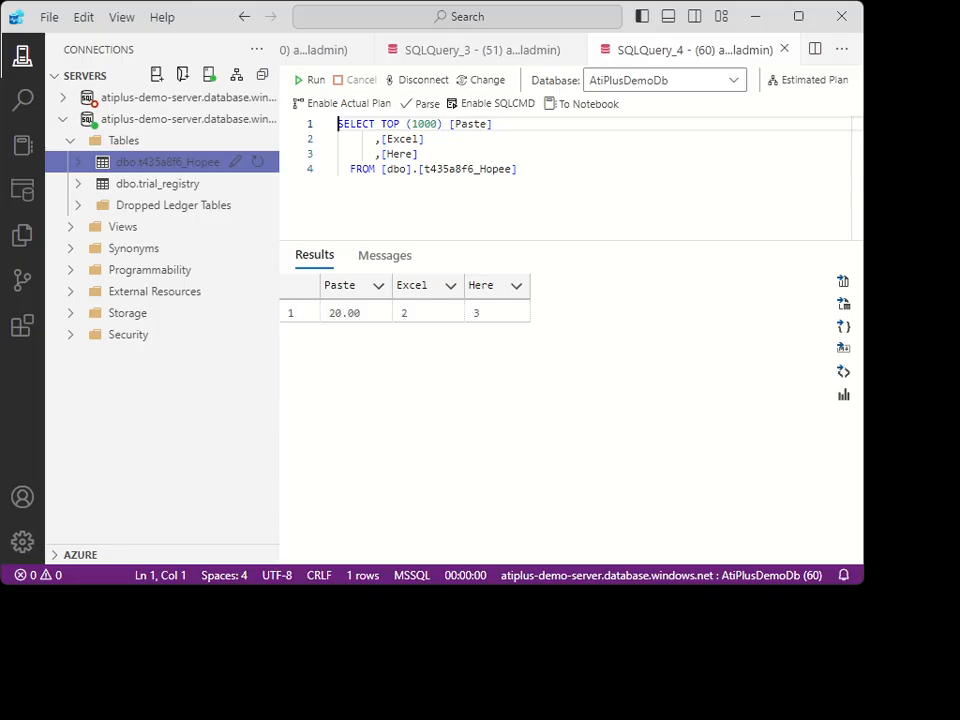
Back in the loader, reload the table with the Excel value set to $19.22, and query its top 1000 rows in Azure Data Studio.
key(alt+Tab)
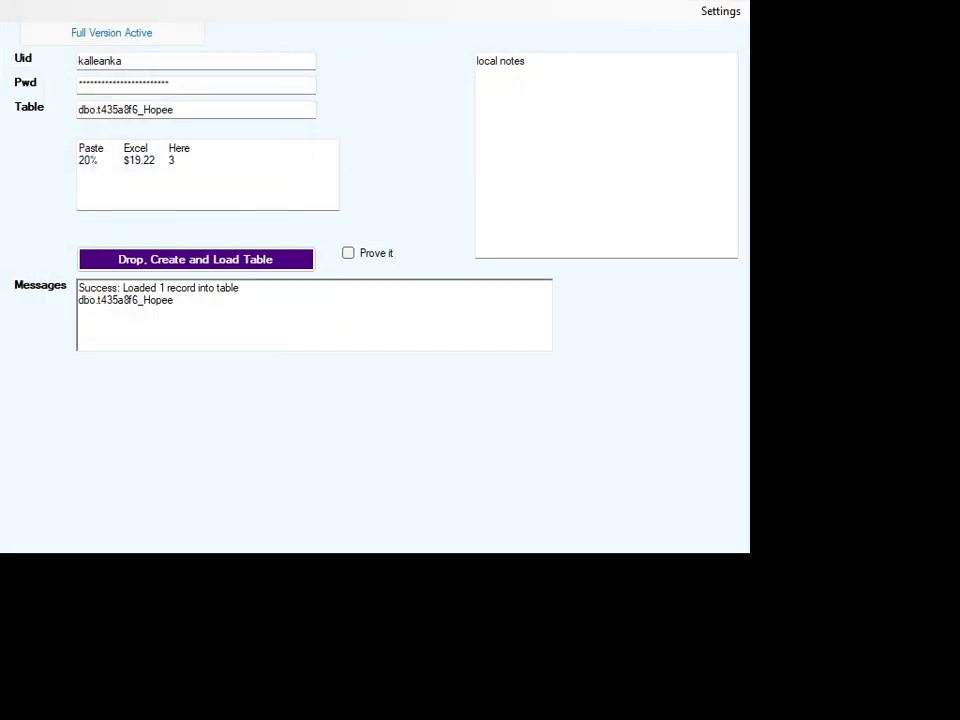
key(alt+Tab)
text(22)
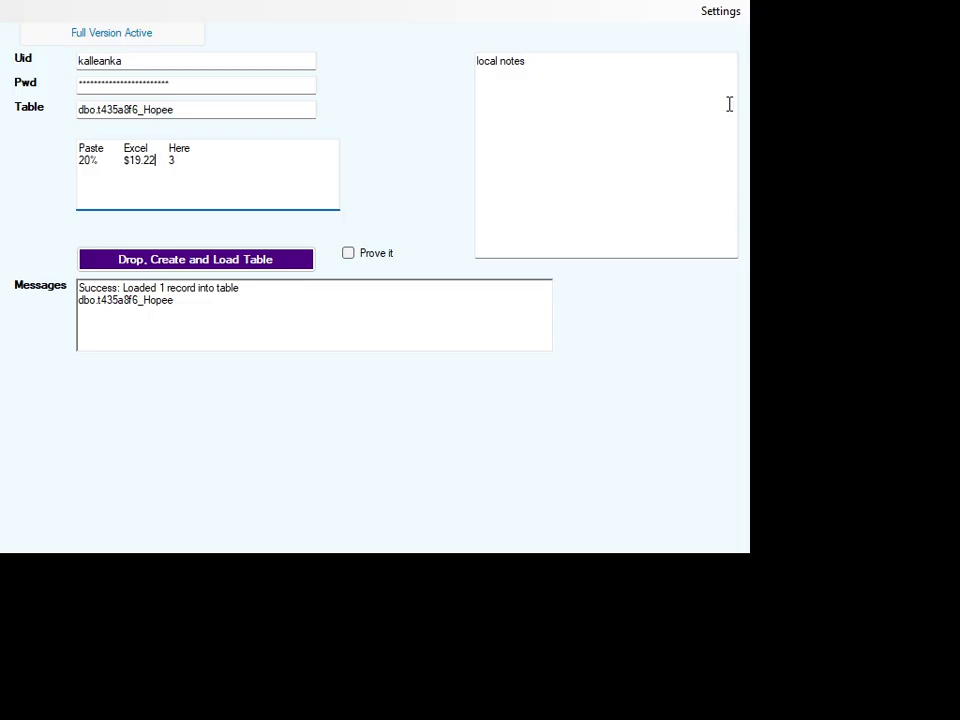
click(200, 262)
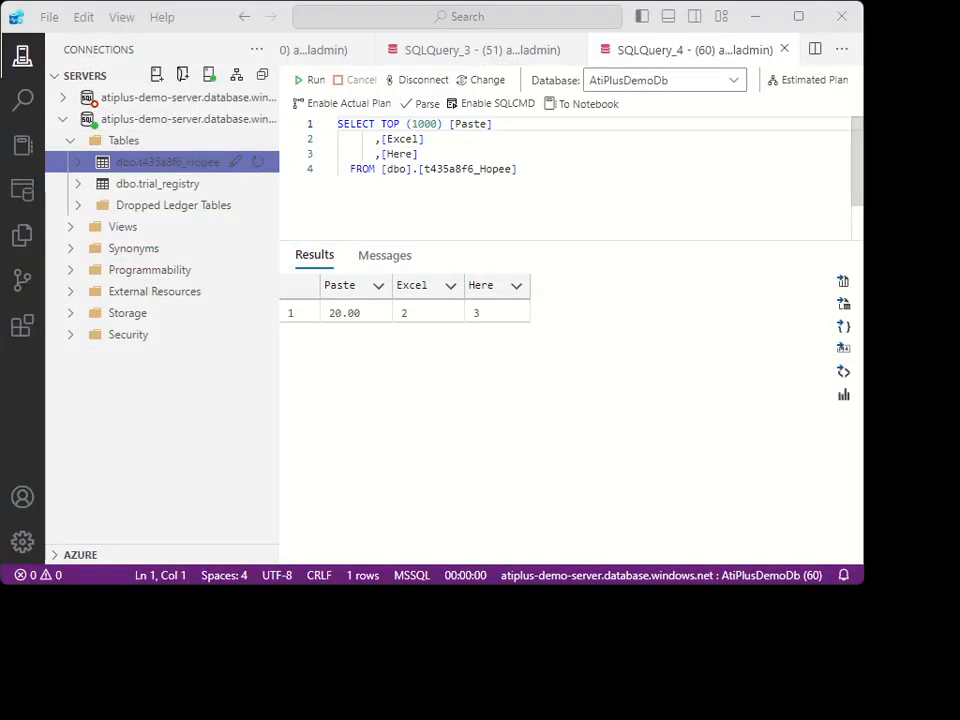
right_click(132, 166)
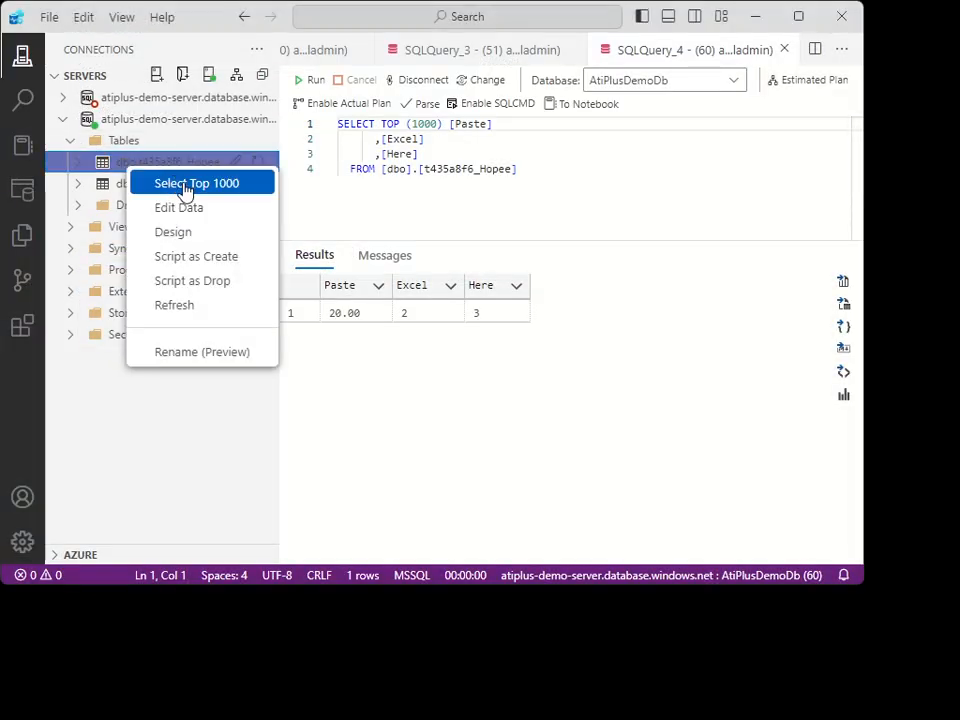
click(189, 185)
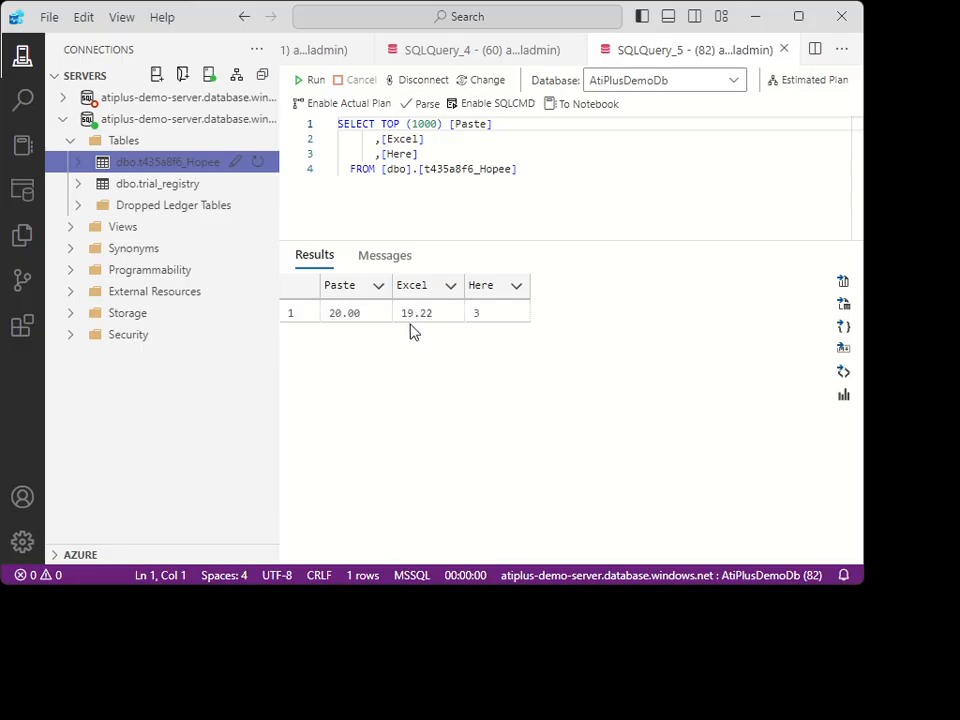
Return to the loader, reload the table with the Here value set to 3/2/2029, and query its top 1000 rows in Azure Data Studio.
key(alt+Tab)
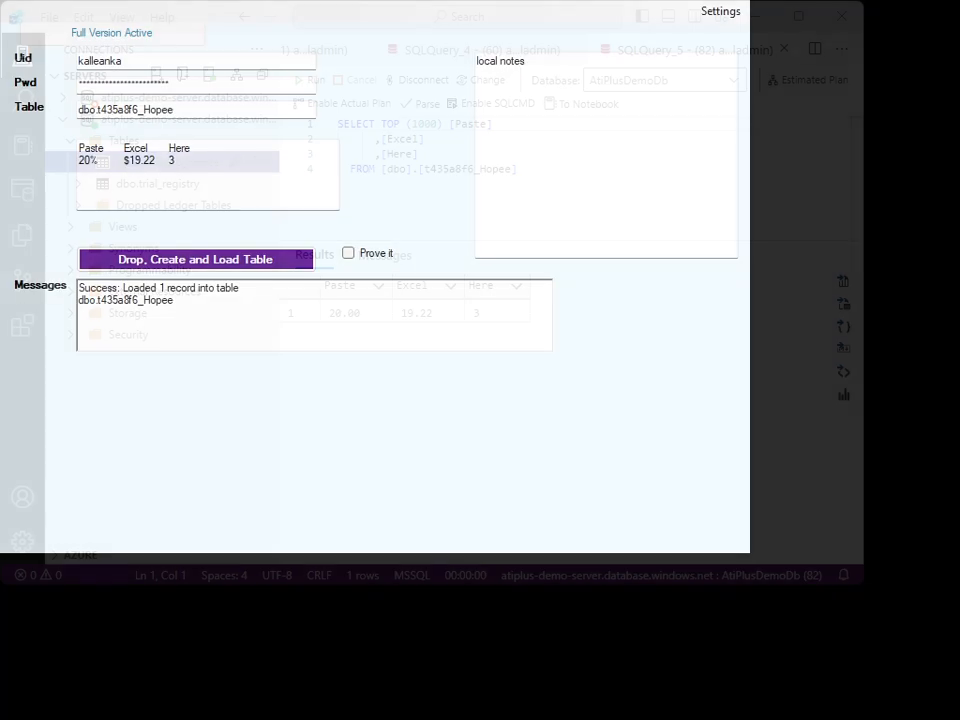
click(290, 172)
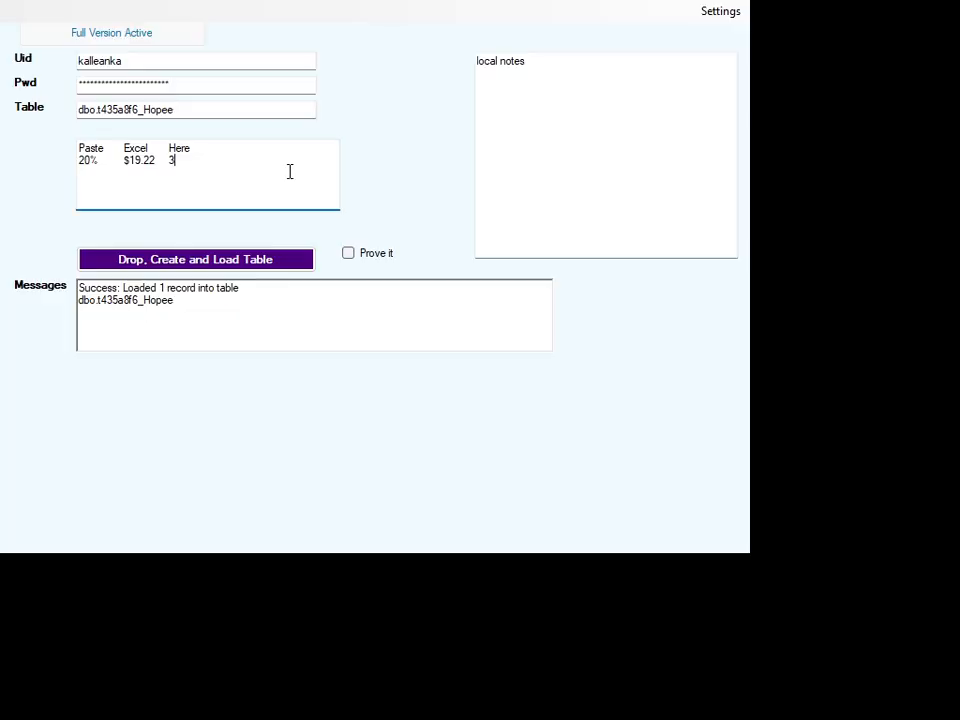
text(/2/2029)
click(184, 266)
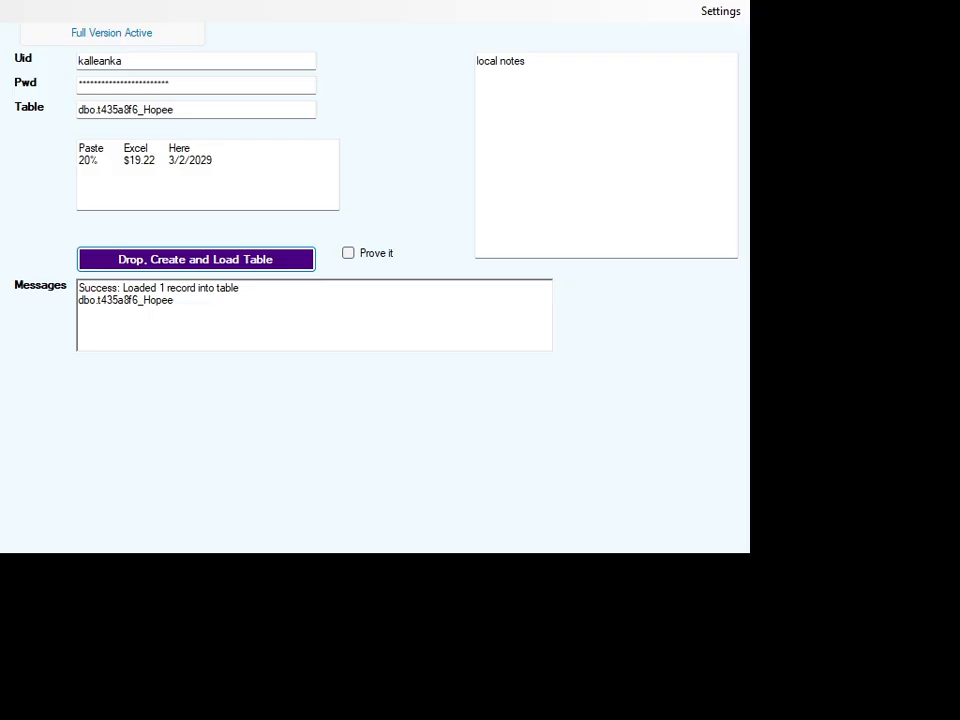
key(alt+Tab)
right_click(172, 166)
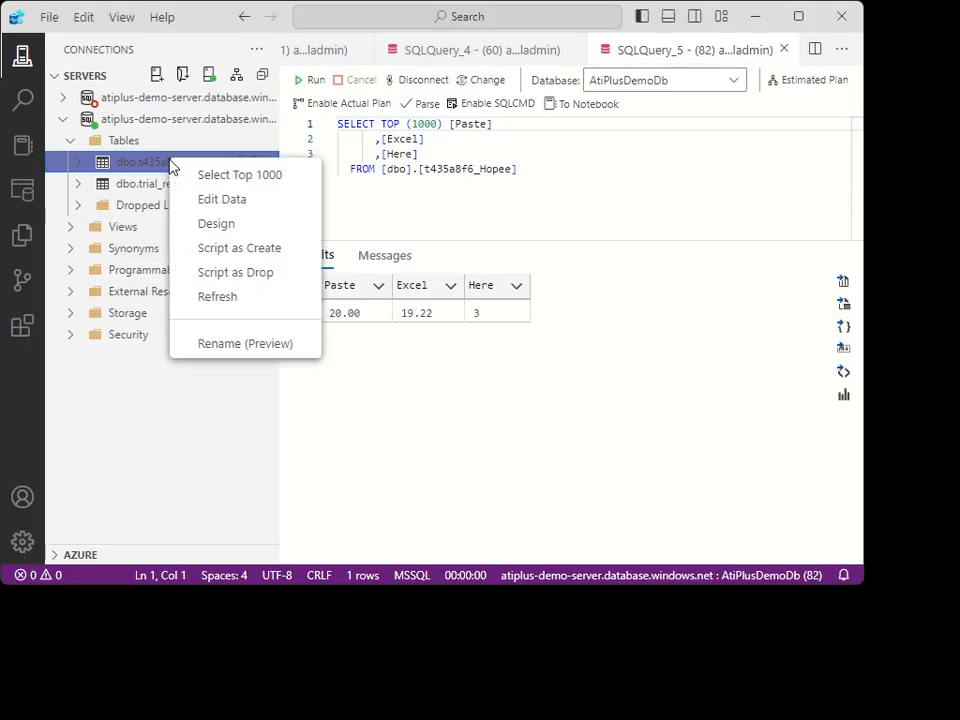
click(262, 177)
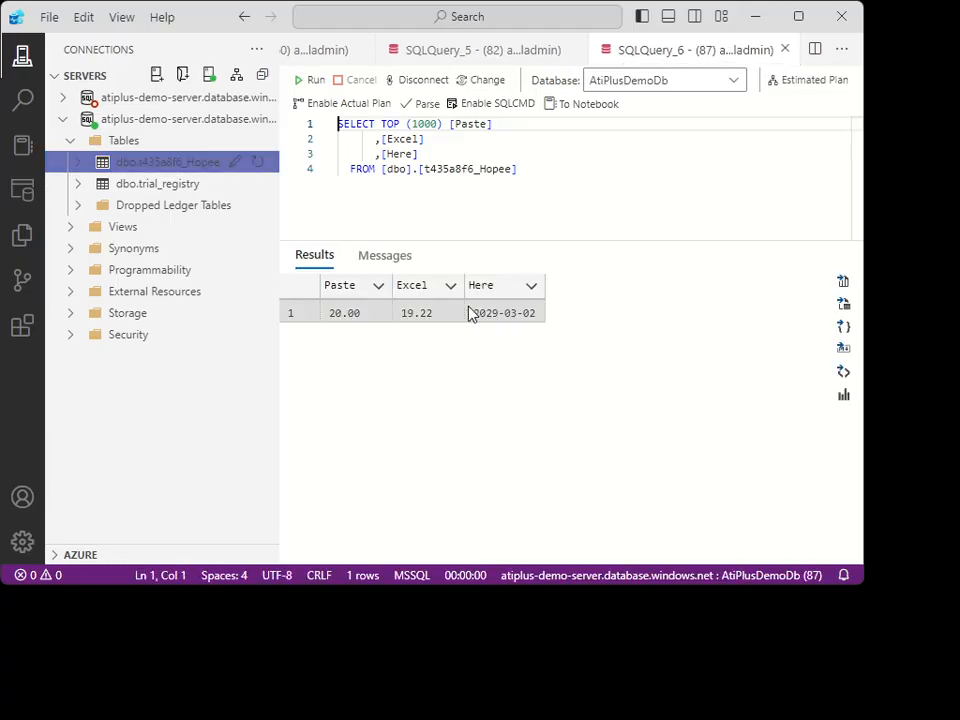
Expand dbo.t435a8f6_Hopee and reopen its Columns list to check the column data types.
click(78, 164)
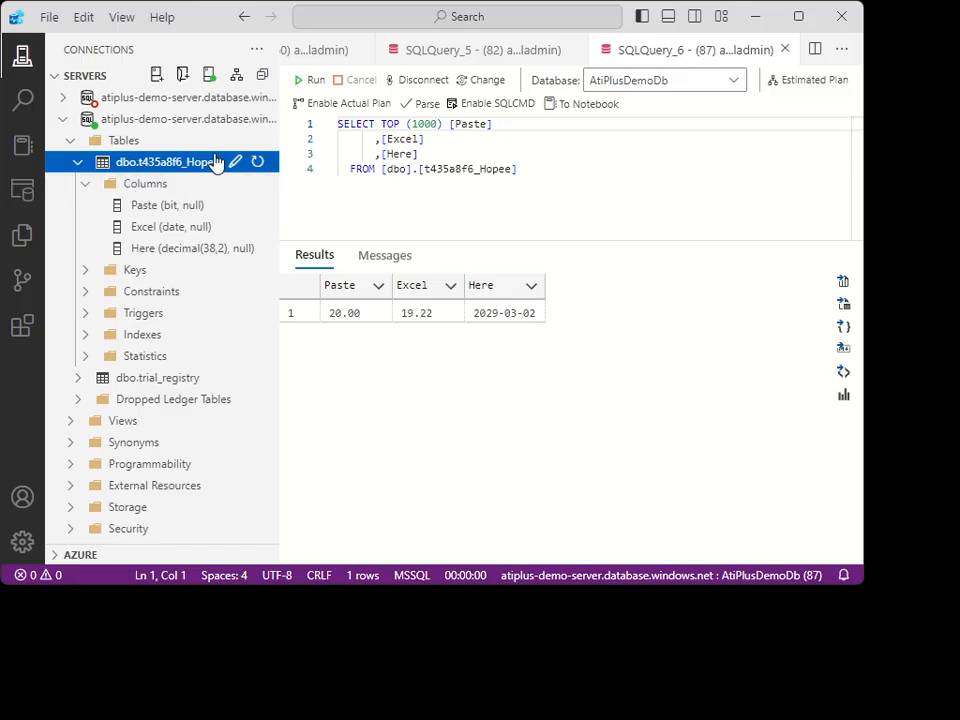
click(85, 183)
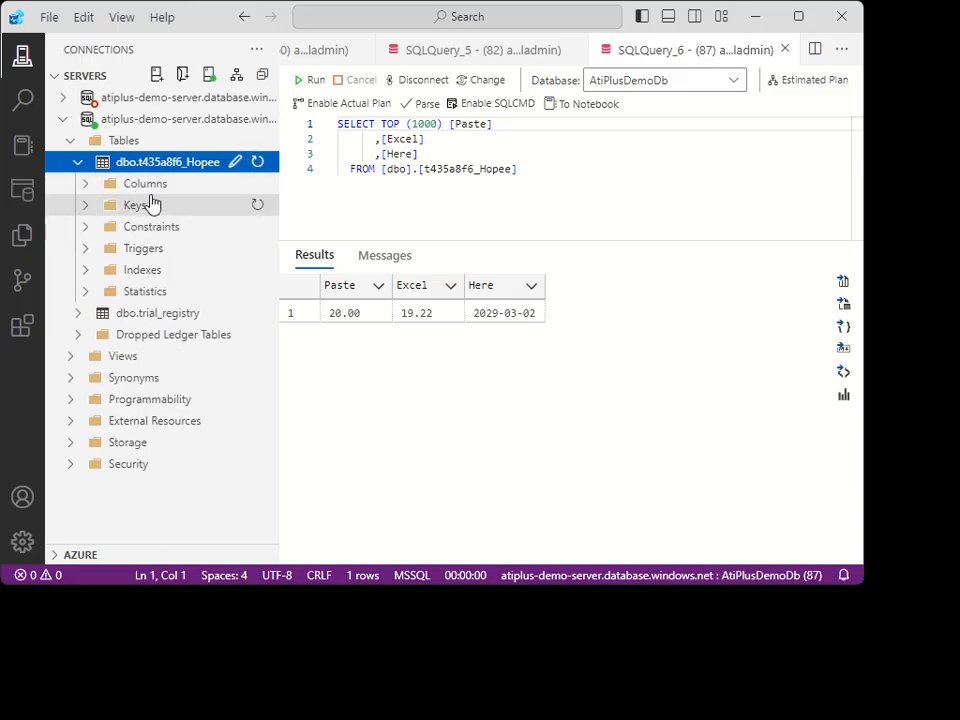
click(86, 185)
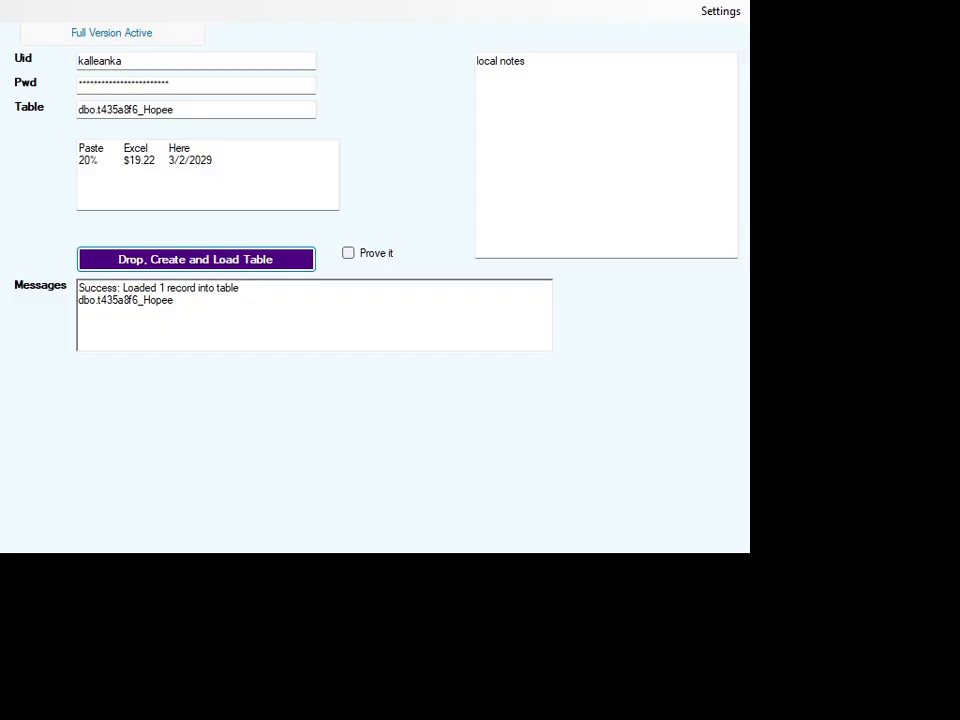
Reload the table from the loader with two added copies of the data row, and query its top 1000 rows in Azure Data Studio.
drag(213, 160, 73, 163)
key(ctrl+c)
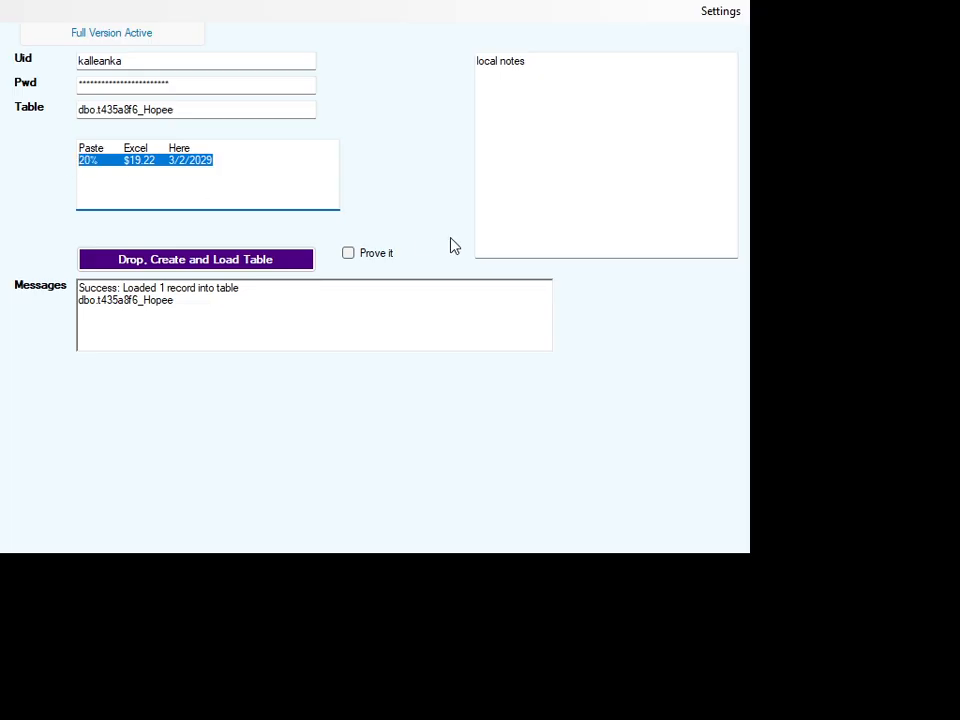
key(Right)
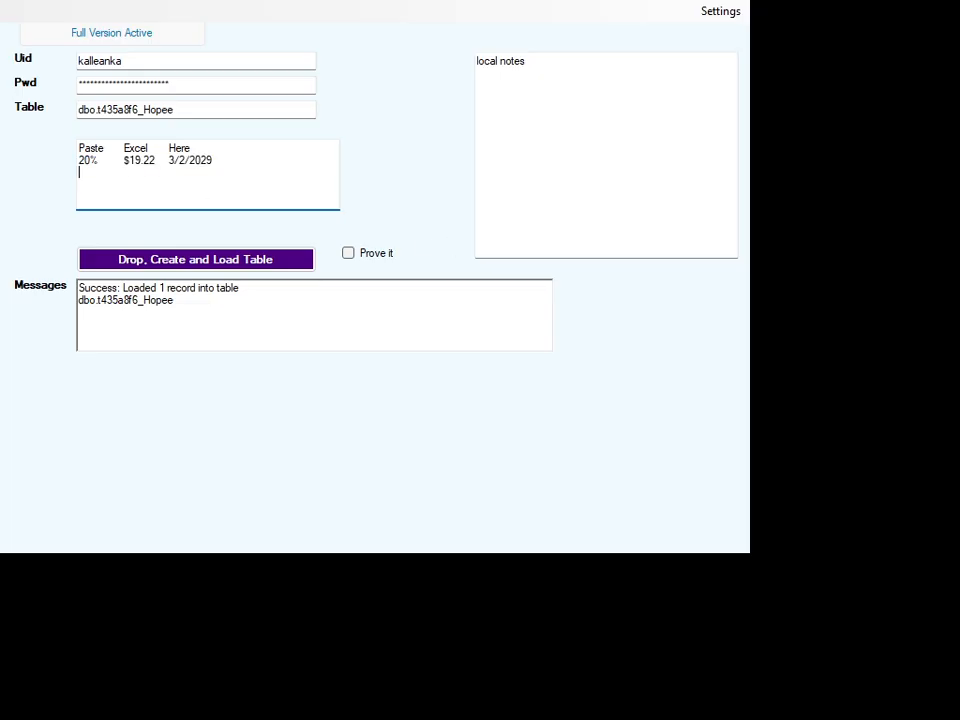
key(Return)
key(ctrl+v)
key(ctrl+v)
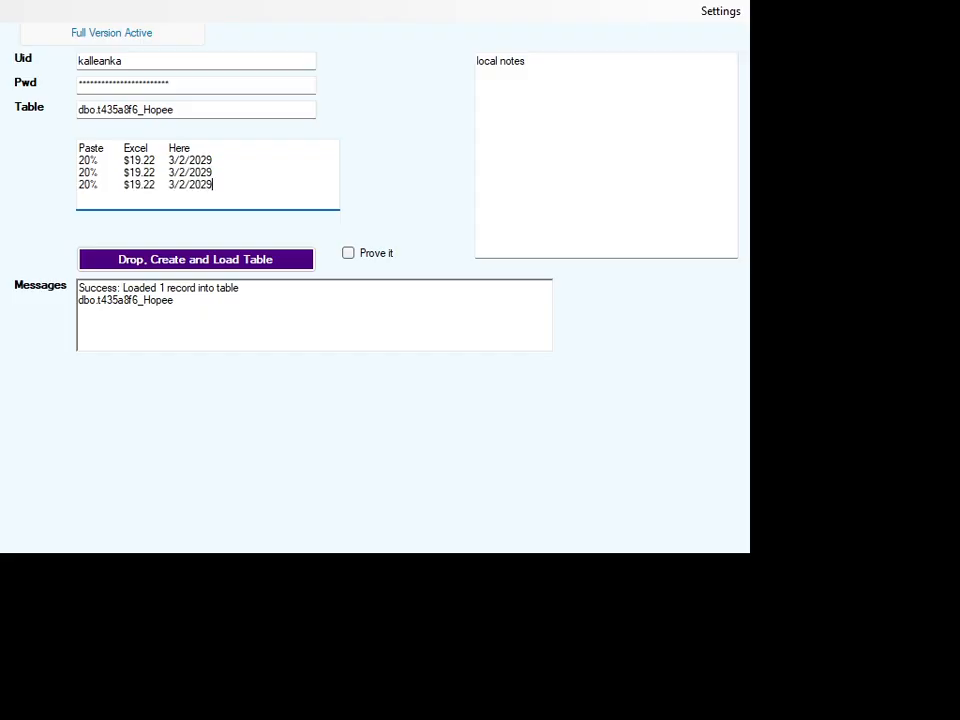
click(235, 266)
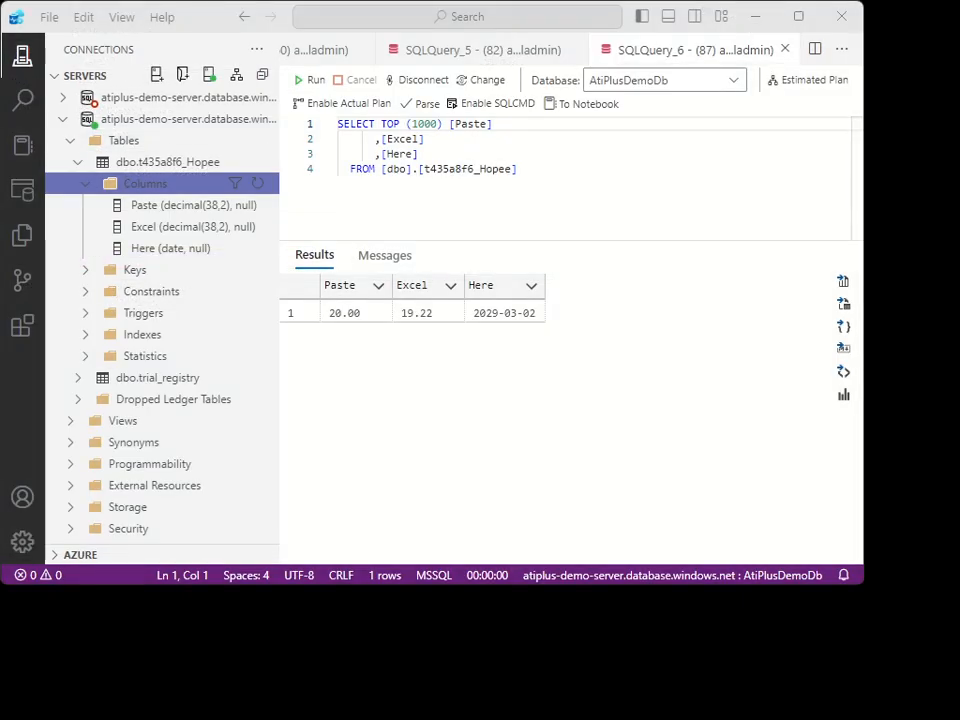
right_click(152, 164)
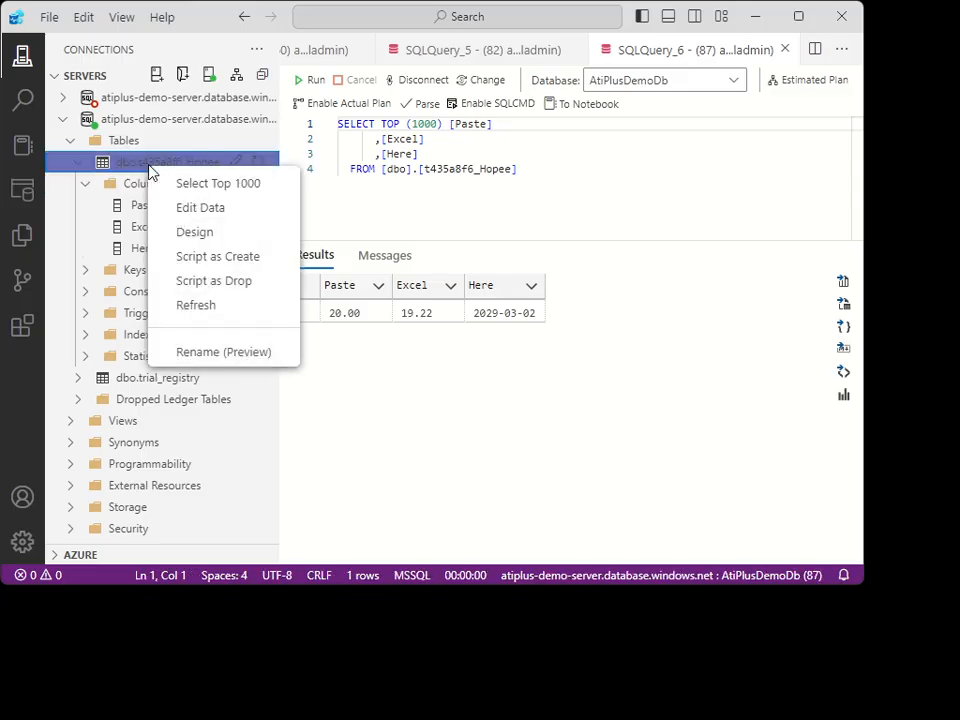
click(182, 184)
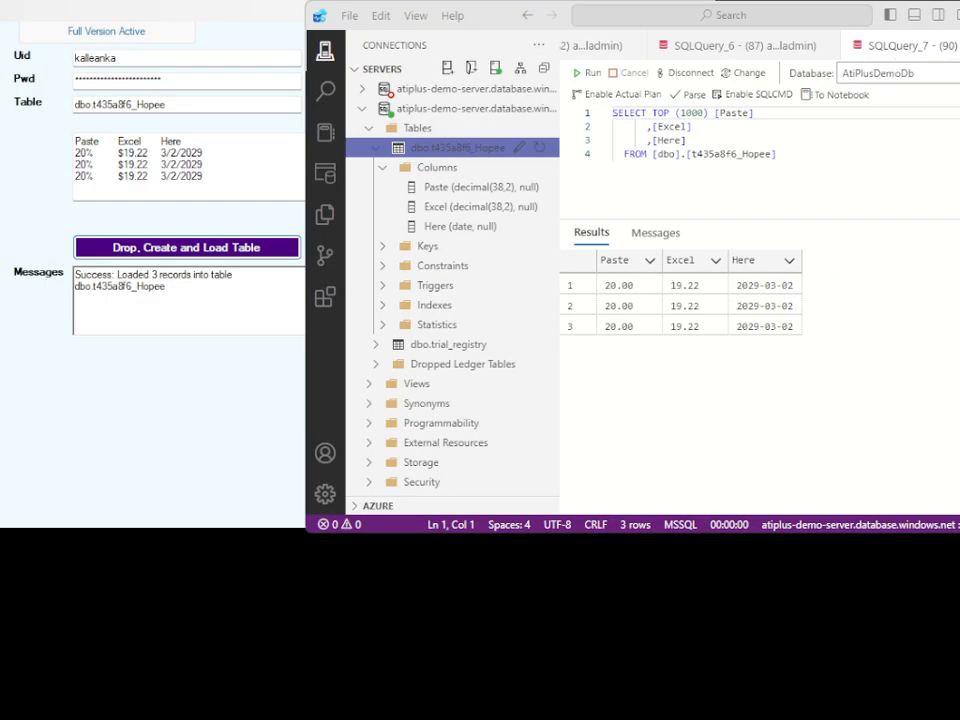
In the loader's second data row, set the Paste value to words and the Excel value to 20%$.
click(97, 164)
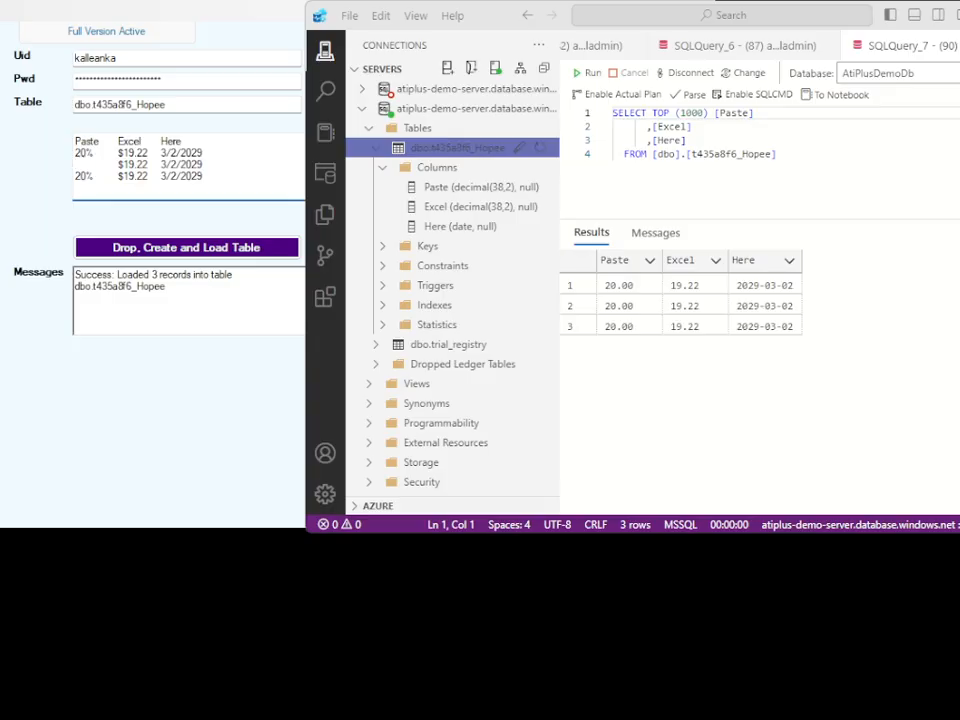
text(wor)
key(BackSpace)
key(BackSpace)
key(BackSpace)
key(BackSpace)
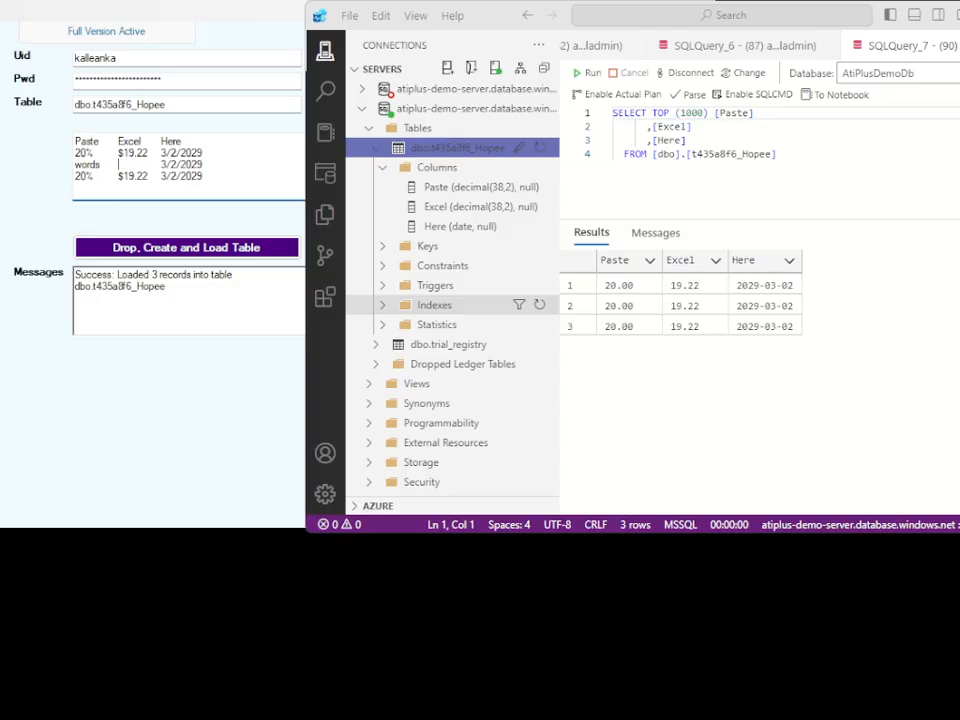
text(20%$)
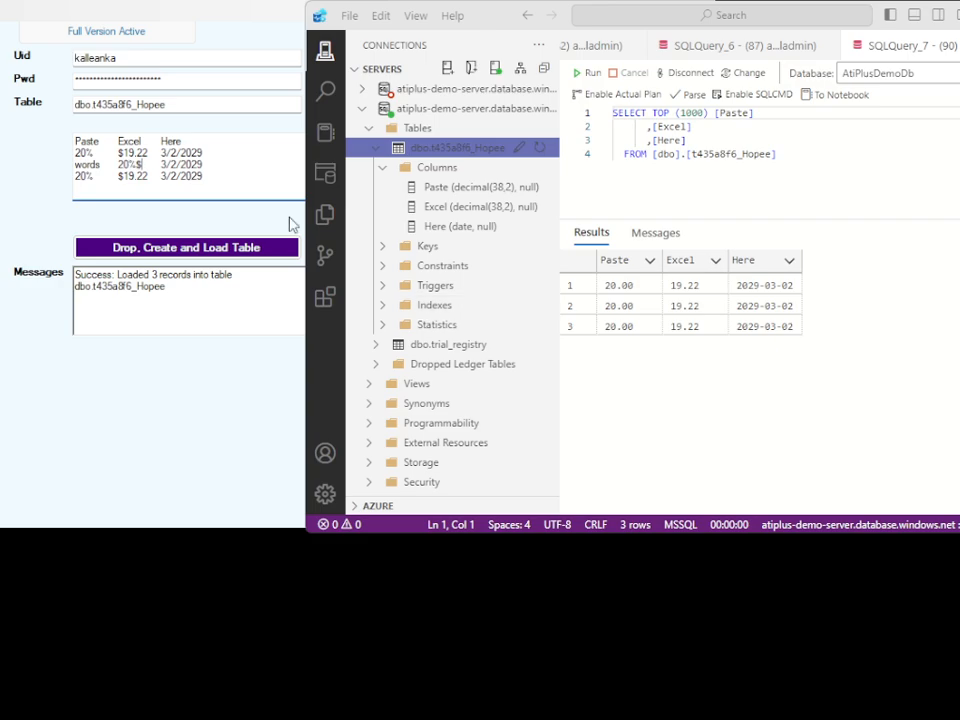
Clear the Excel value in the third data row and drop, create and load the table again.
click(143, 176)
key(BackSpace)
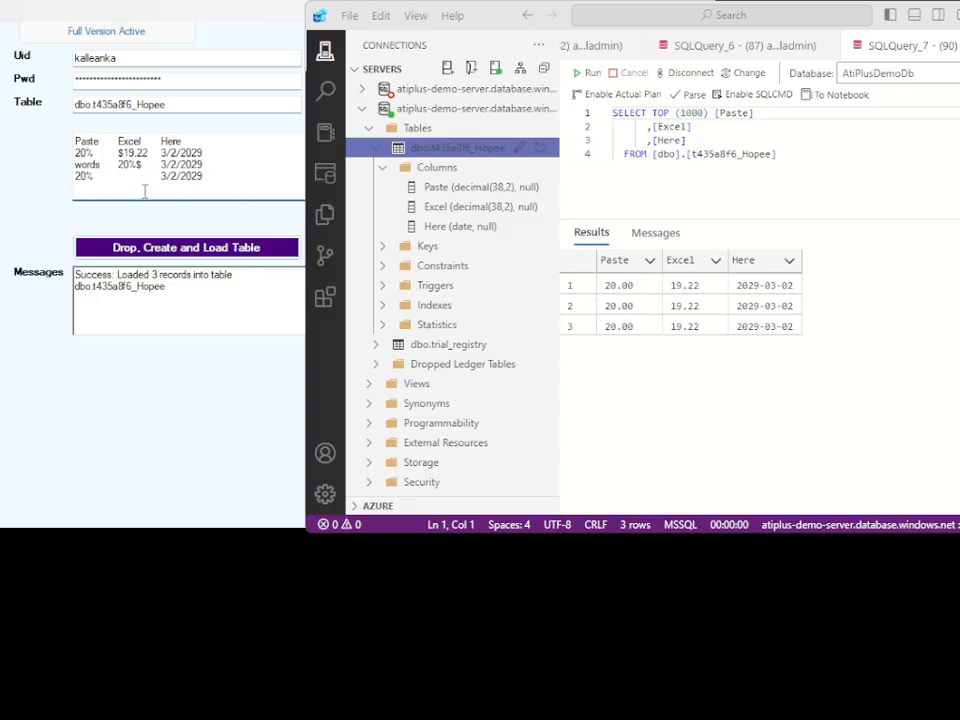
click(183, 248)
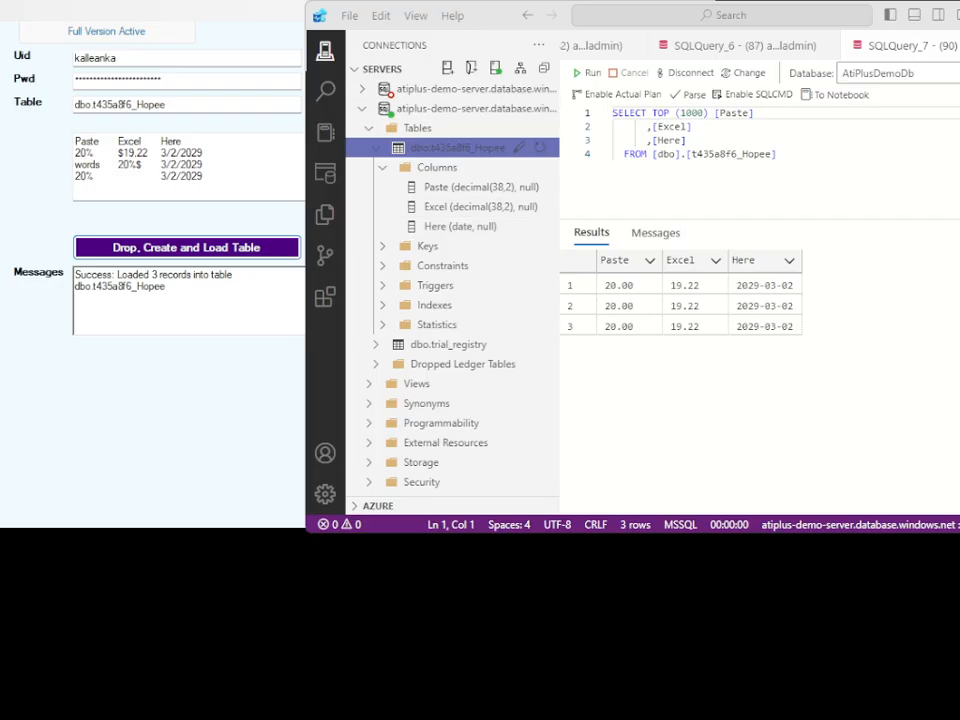
Query the table's top 1000 rows in Azure Data Studio and inspect the Excel and Here values in the results.
right_click(447, 150)
click(509, 166)
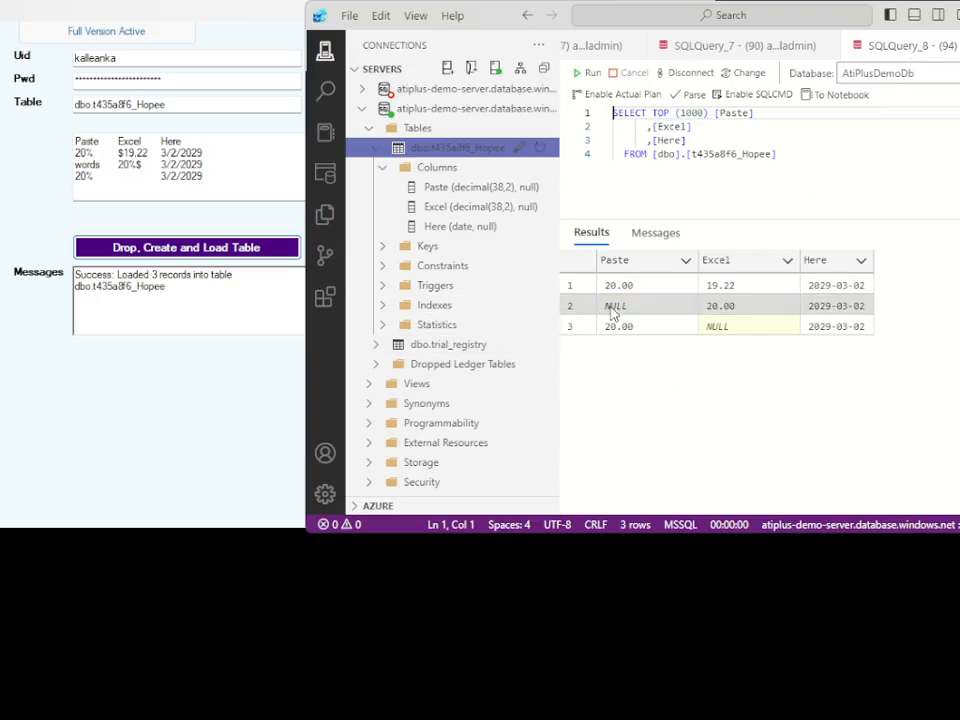
click(717, 328)
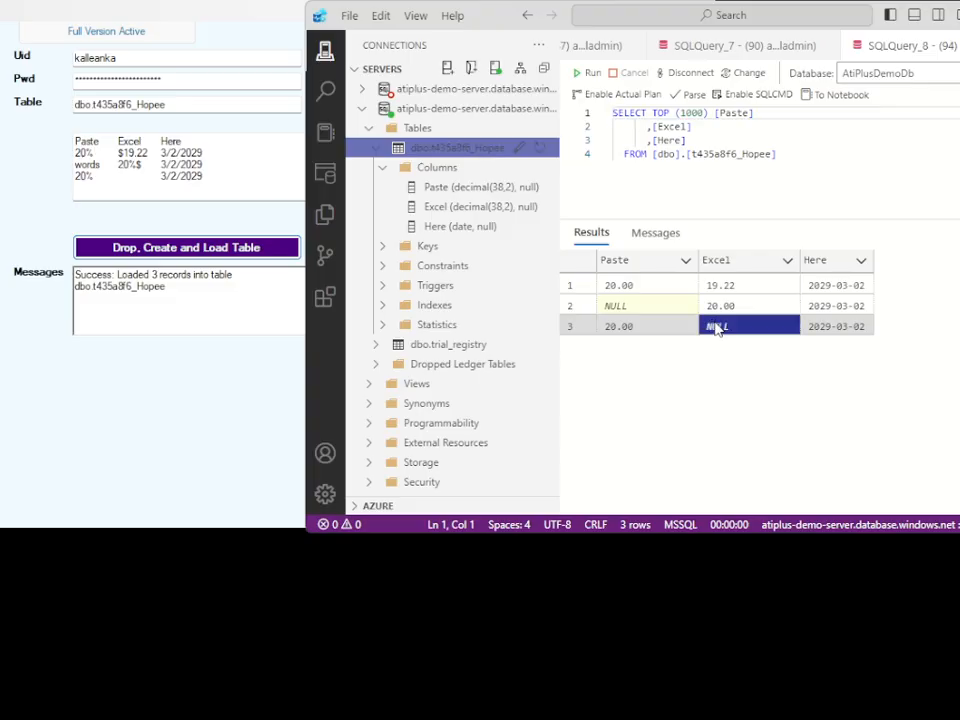
click(718, 308)
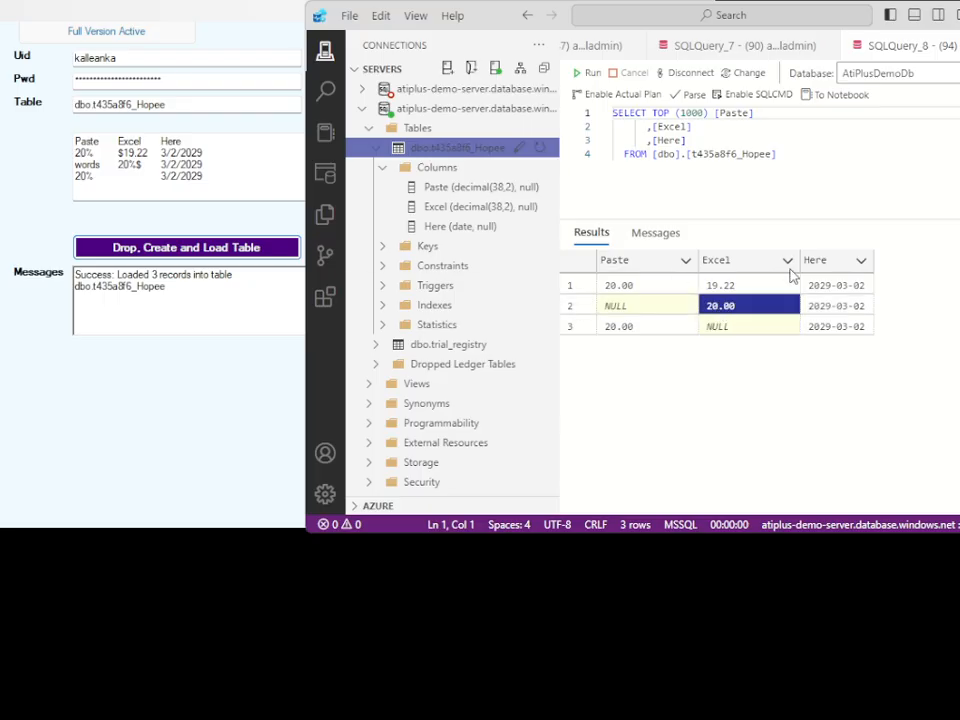
click(848, 288)
click(840, 329)
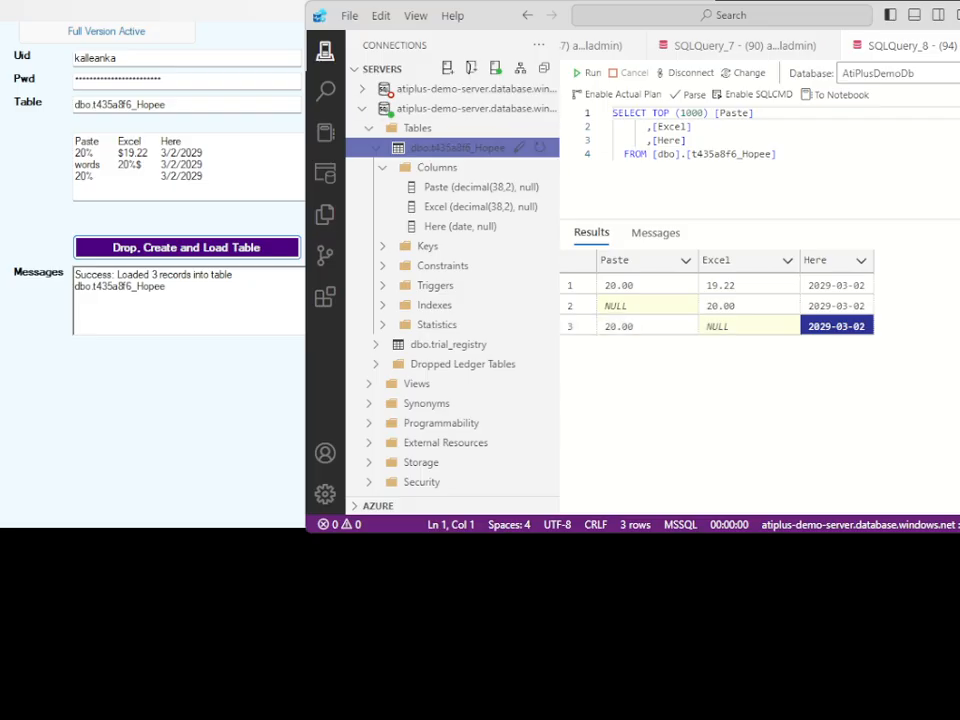
In the loader's data, add two copies of the third data row below it, keeping the blank Excel value.
drag(242, 176, 75, 176)
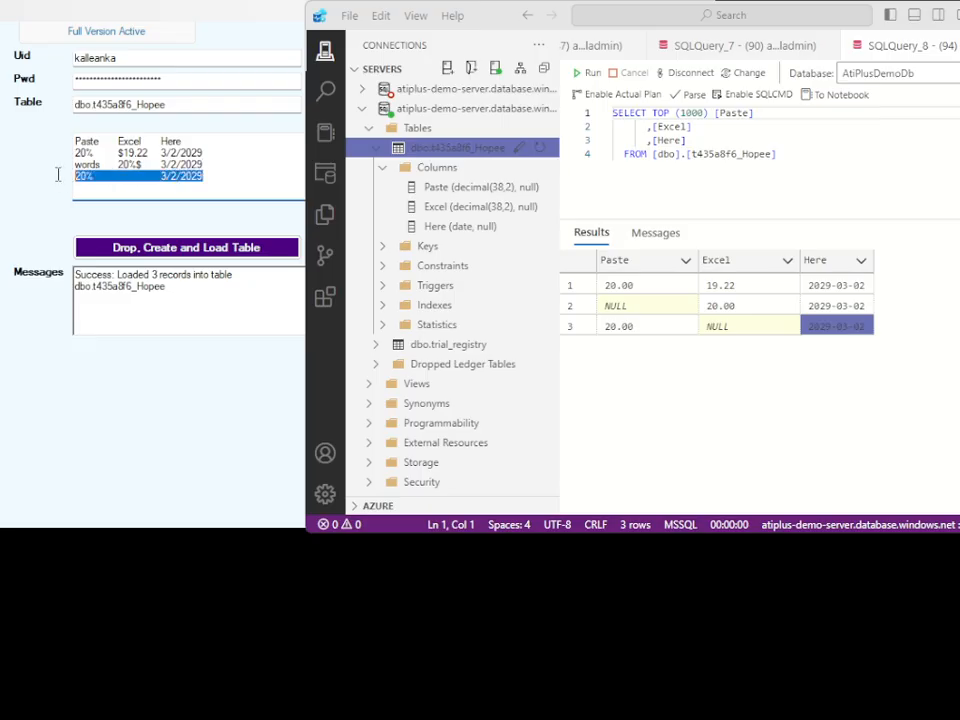
key(ctrl+c)
key(Right)
key(Return)
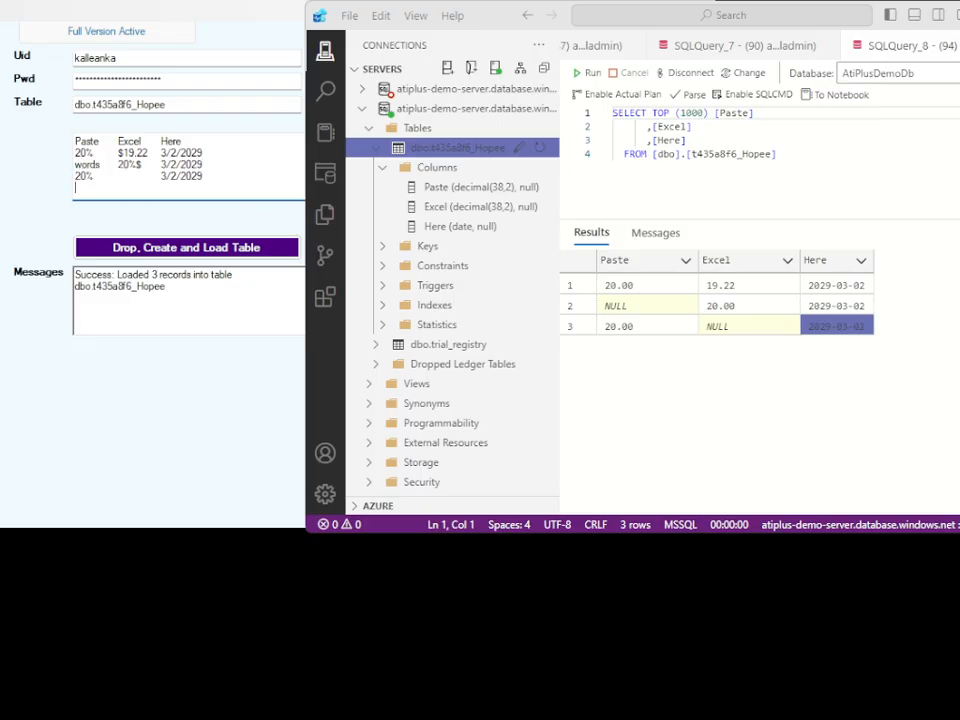
key(ctrl+v)
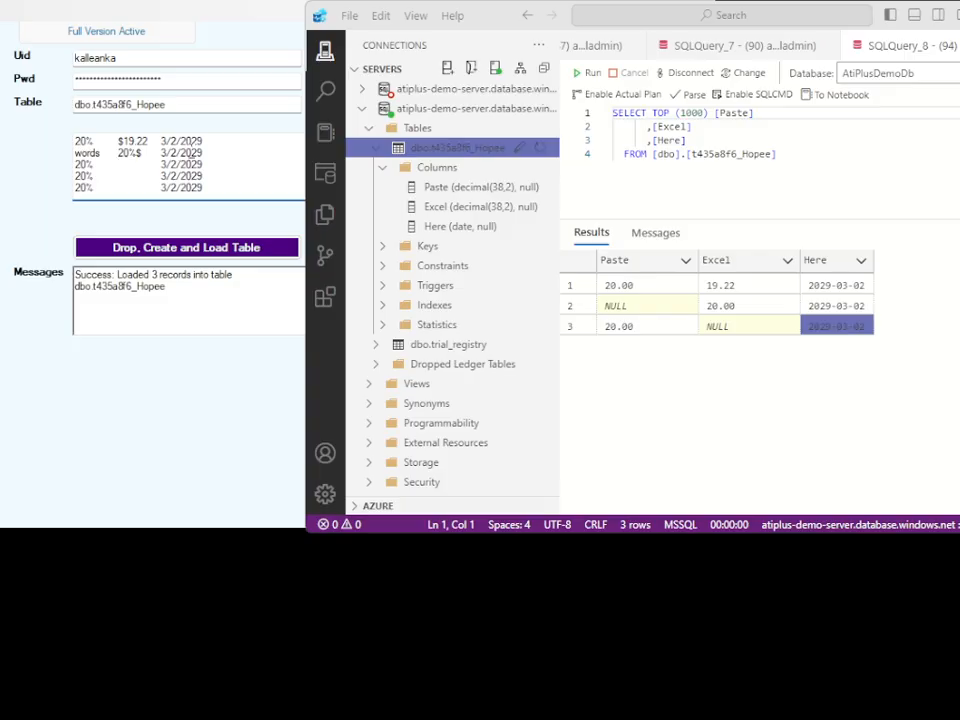
Clear the Here value in the second data row and the Paste values in the third and fourth data rows.
key(BackSpace)
key(BackSpace)
key(BackSpace)
key(BackSpace)
key(BackSpace)
key(BackSpace)
key(BackSpace)
key(BackSpace)
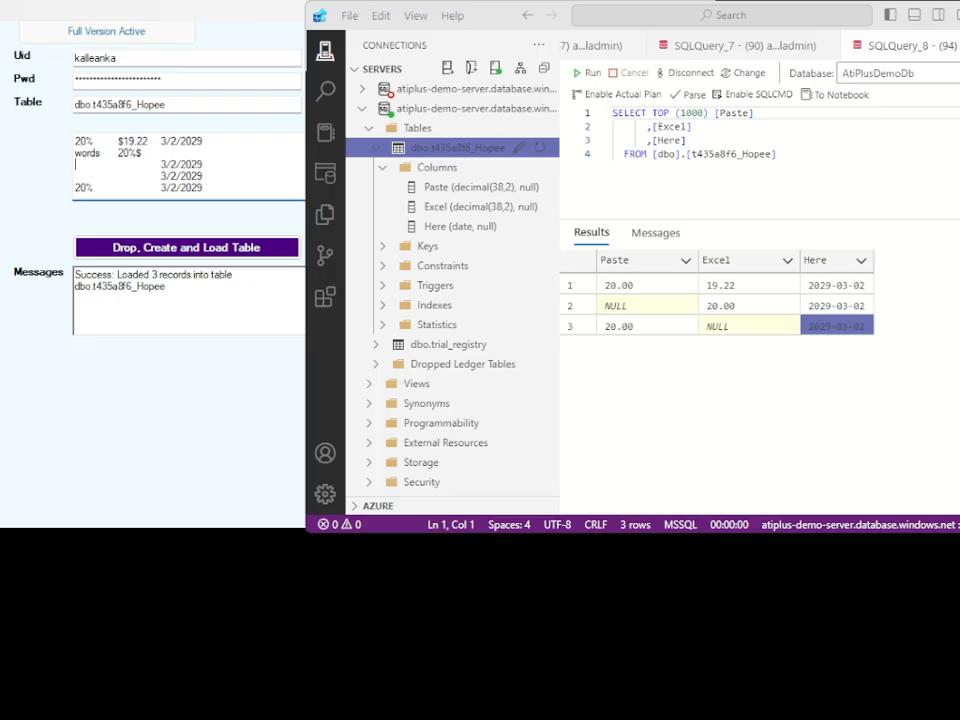
Drop, create and load the table with the blanked values, and query its top 1000 rows in Azure Data Studio.
click(193, 246)
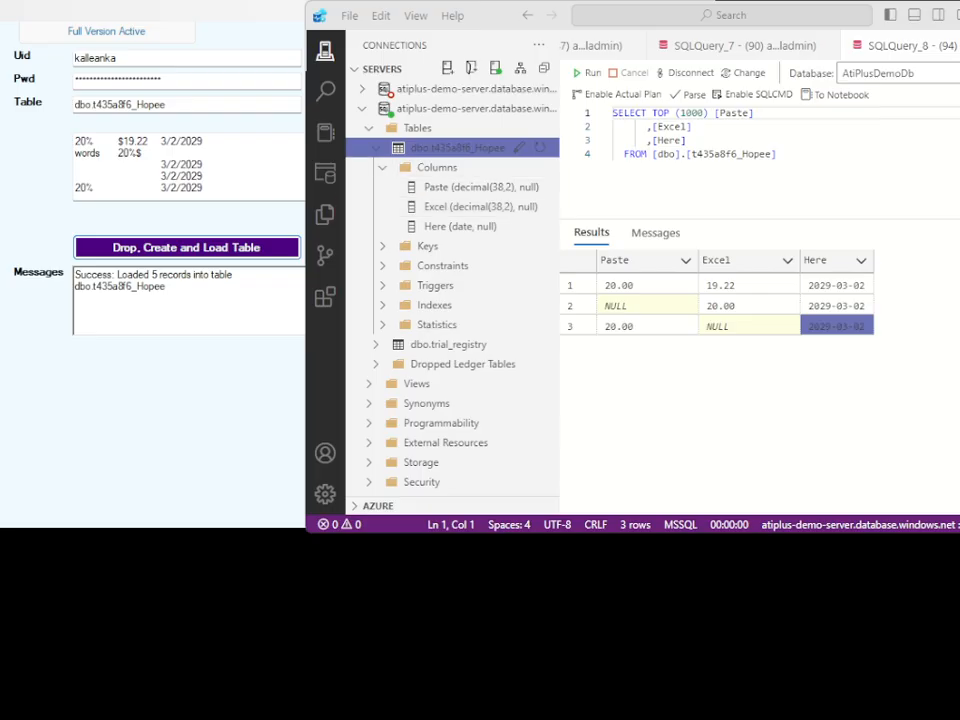
right_click(457, 148)
click(524, 166)
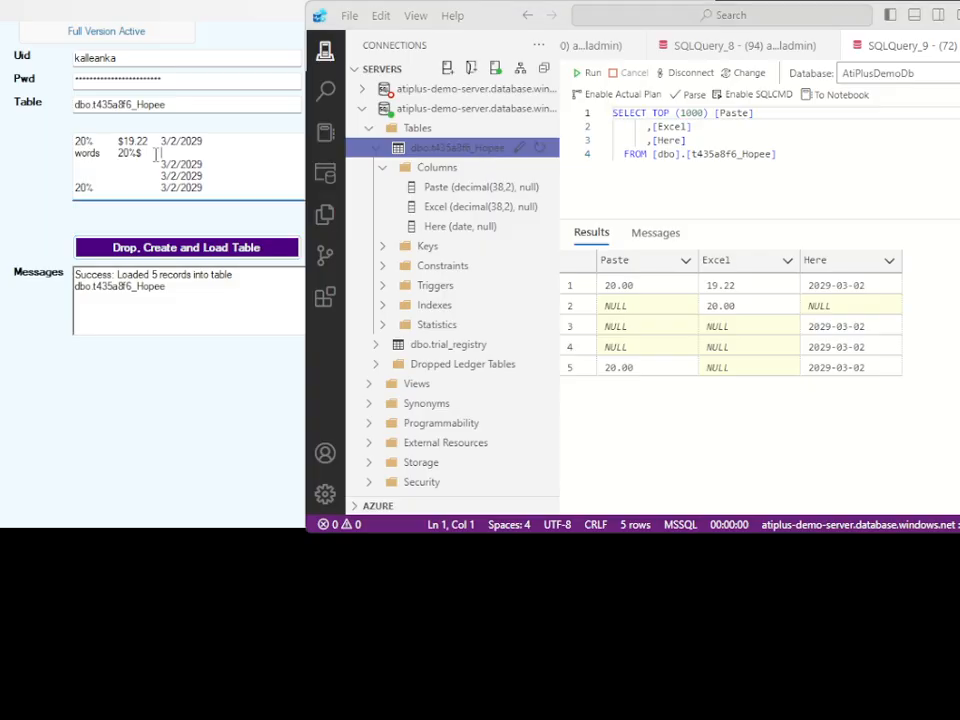
Compare the first data row in the loader with the Paste column's data type in Azure Data Studio.
drag(214, 140, 90, 133)
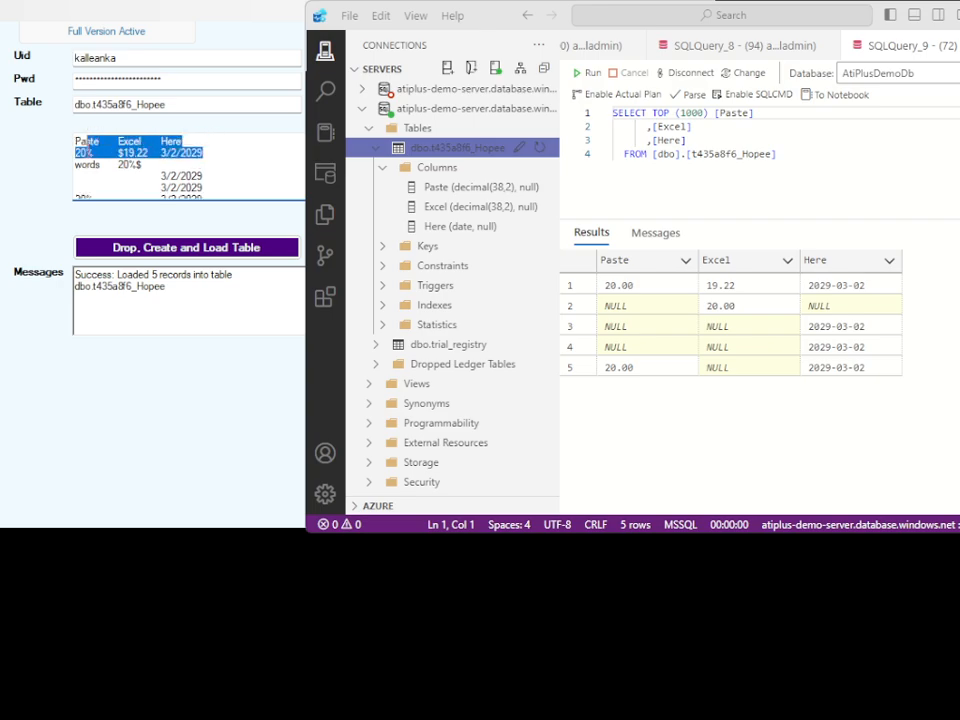
click(94, 163)
drag(204, 152, 75, 153)
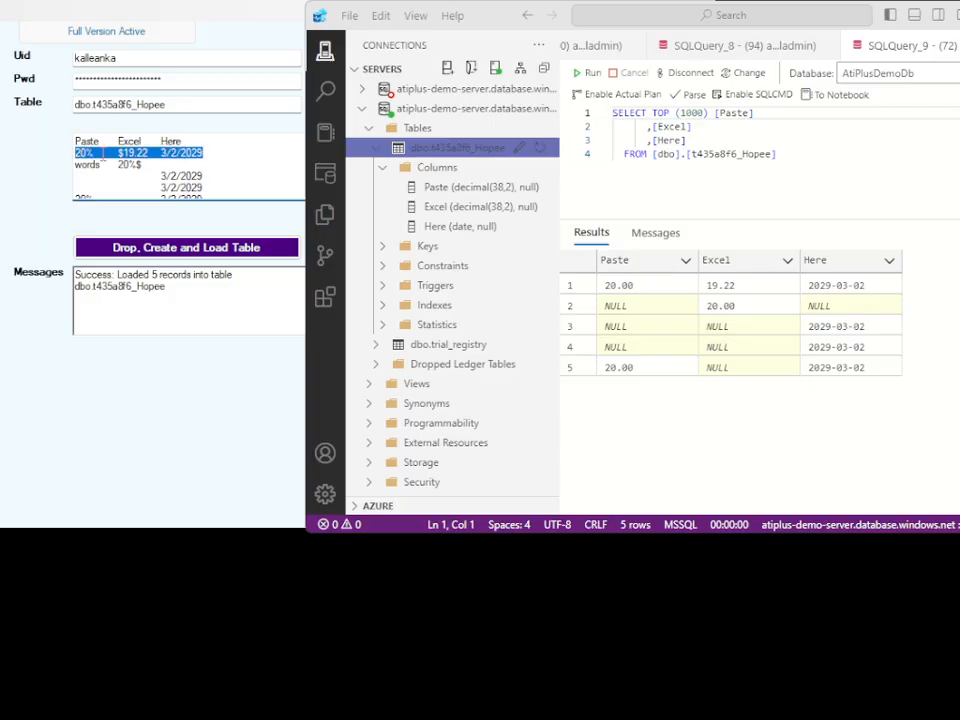
click(468, 188)
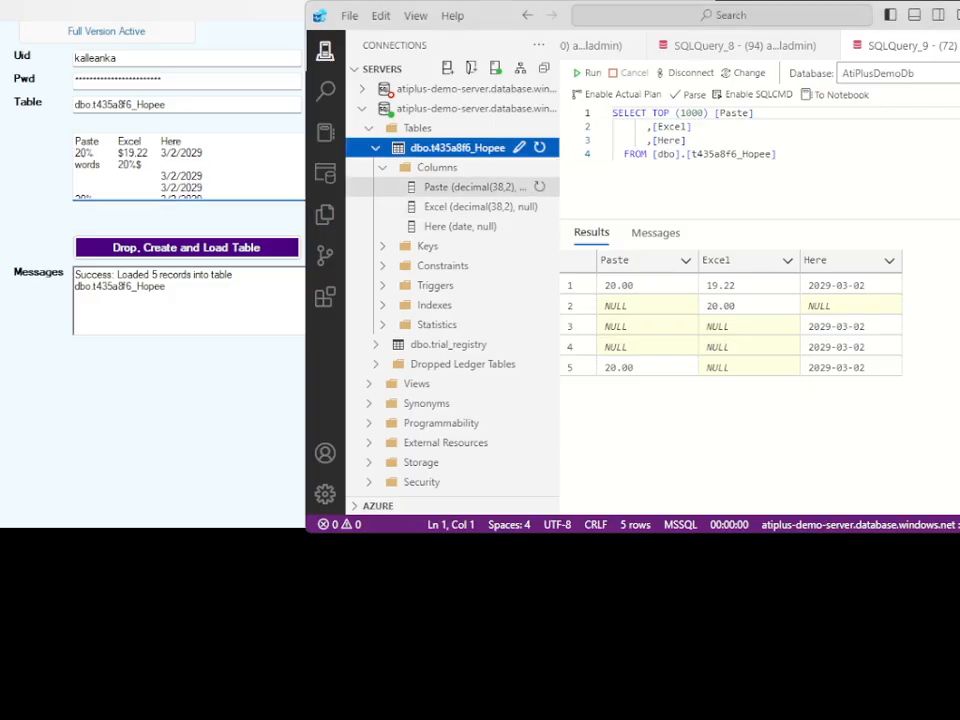
click(470, 187)
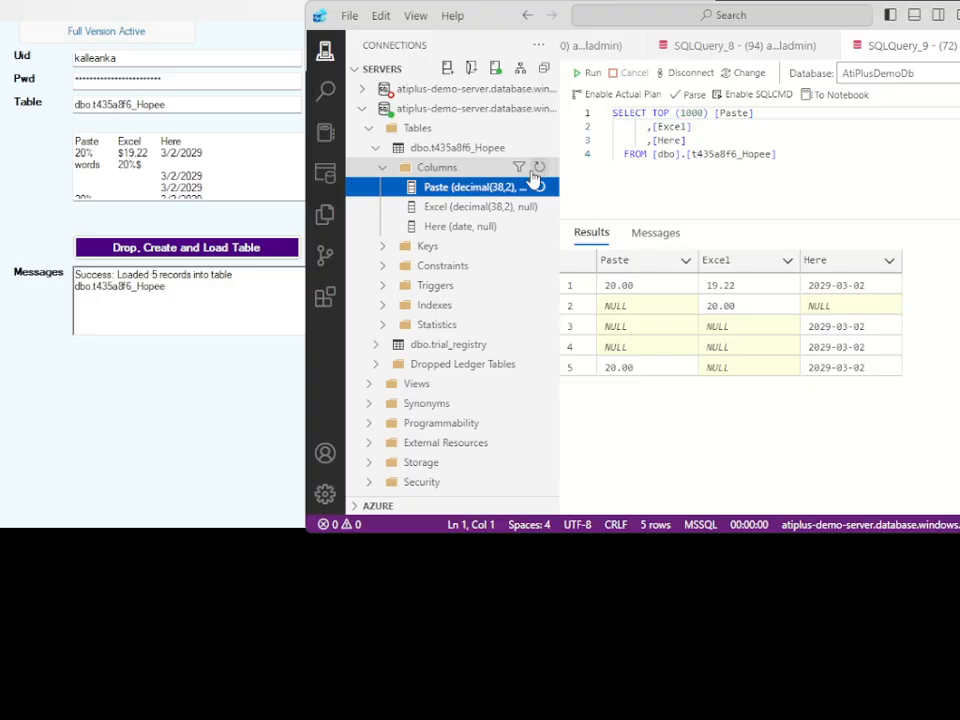